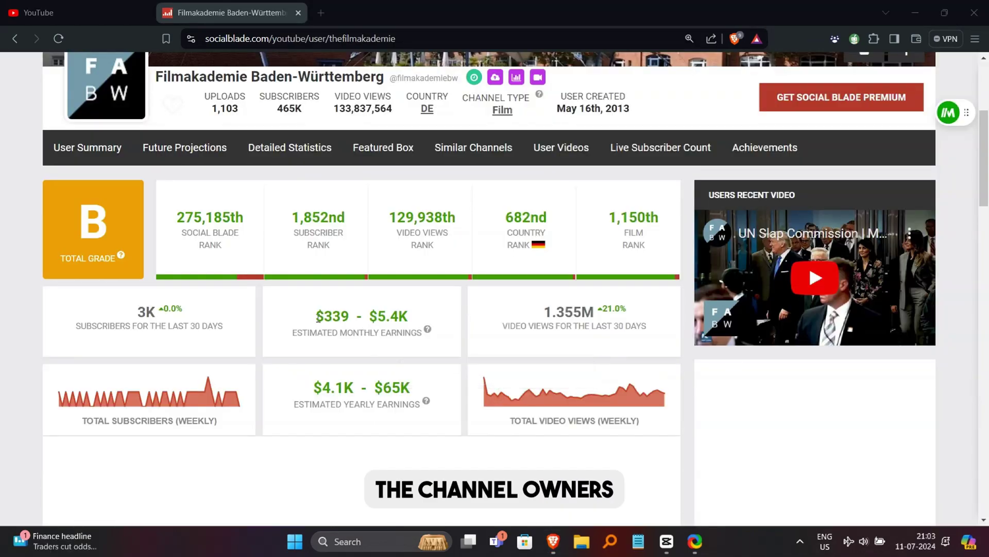
Step: Highlight the estimated monthly earnings figures on the channel stats
left_click_drag(315, 317, 417, 327)
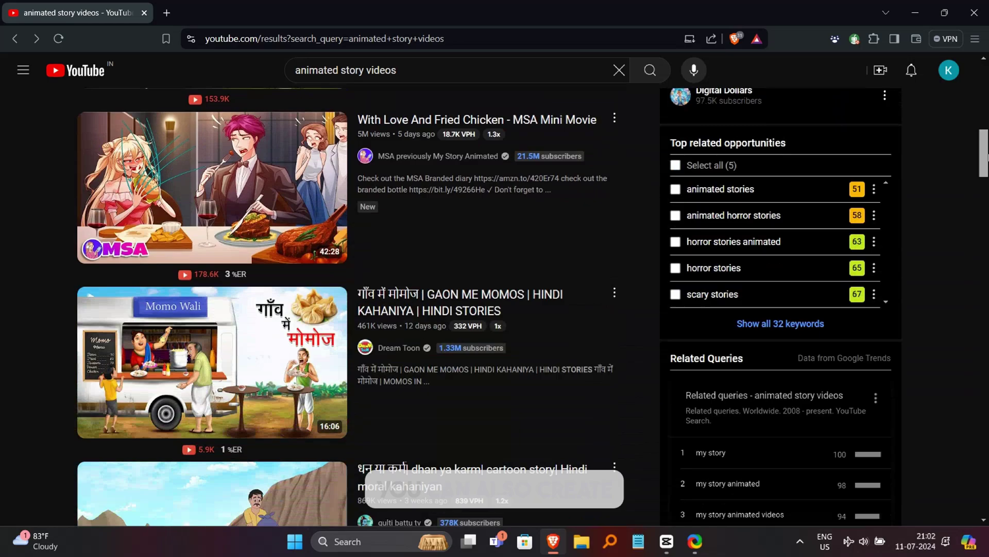
left_click_drag(987, 128, 986, 180)
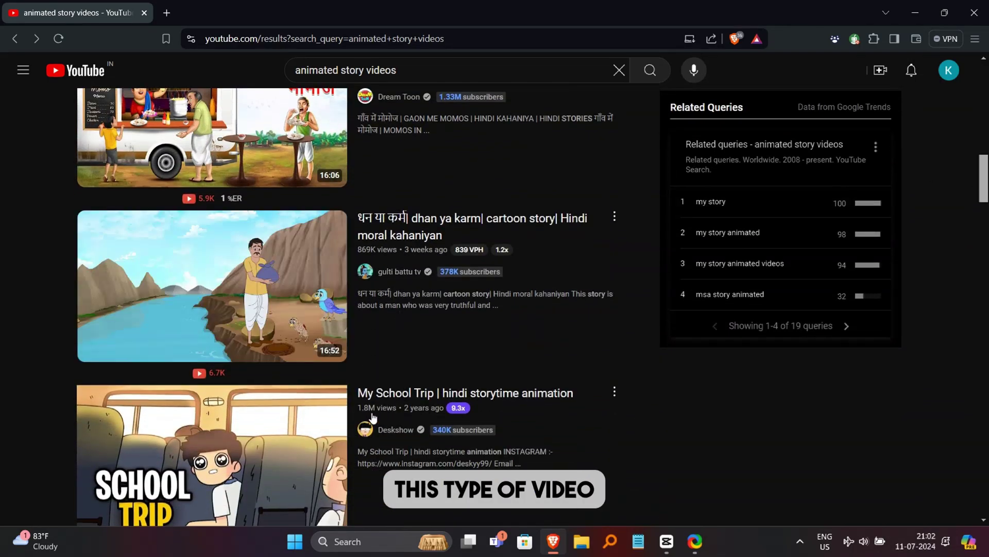
scroll(395, 413, "down", 4)
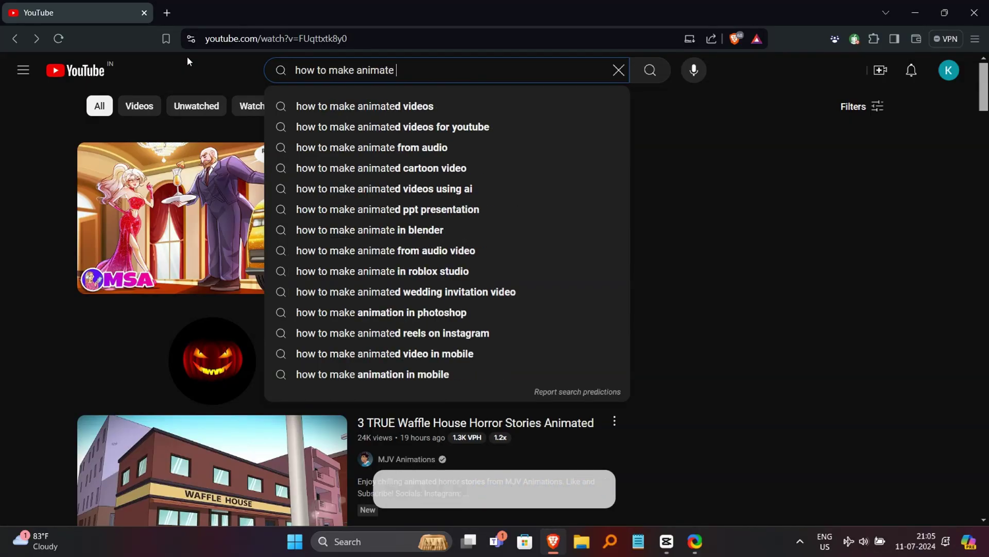
type(" video using ai")
Step: Run the YouTube search for 'how to make animate video using ai'
key("Return")
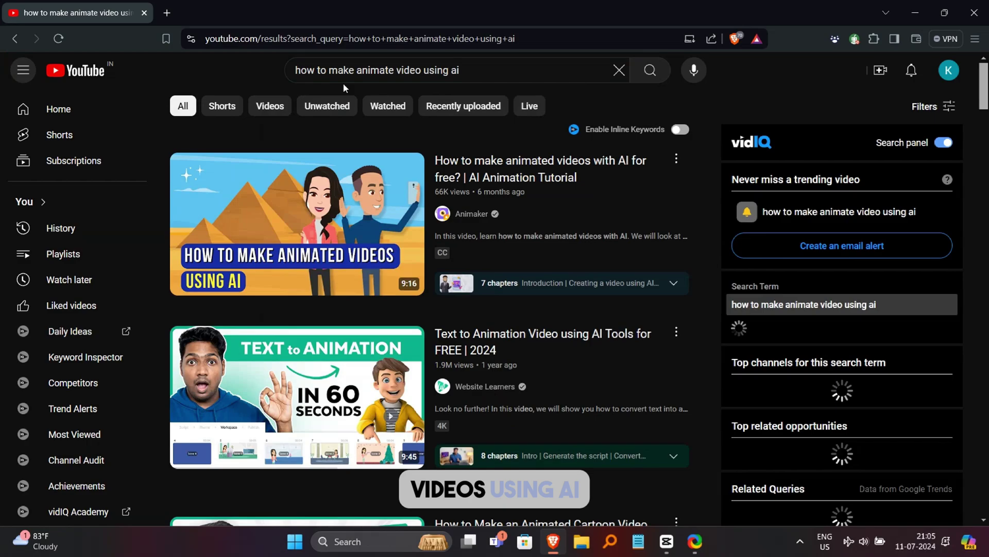
left_click_drag(987, 90, 985, 139)
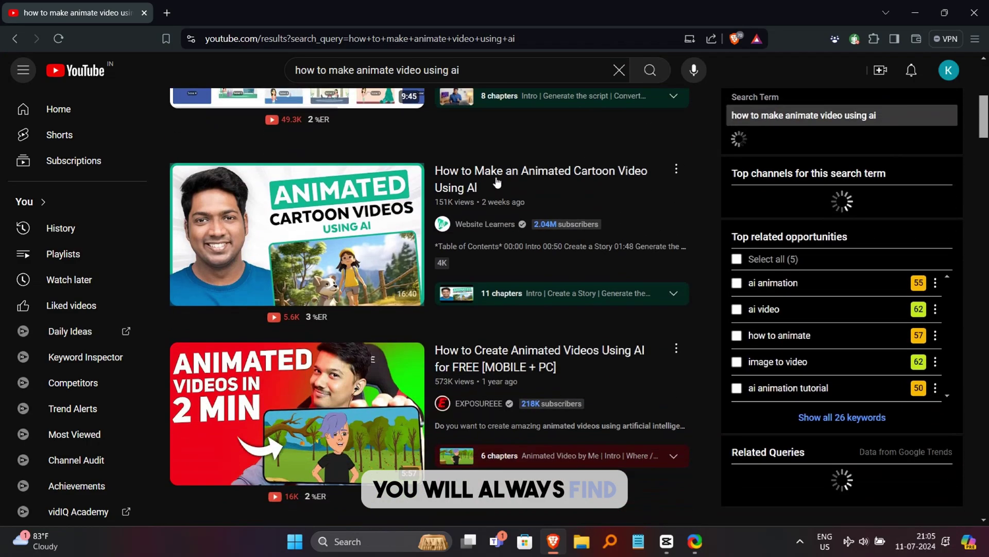
scroll(985, 139, "down", 3)
scroll(544, 193, "down", 2)
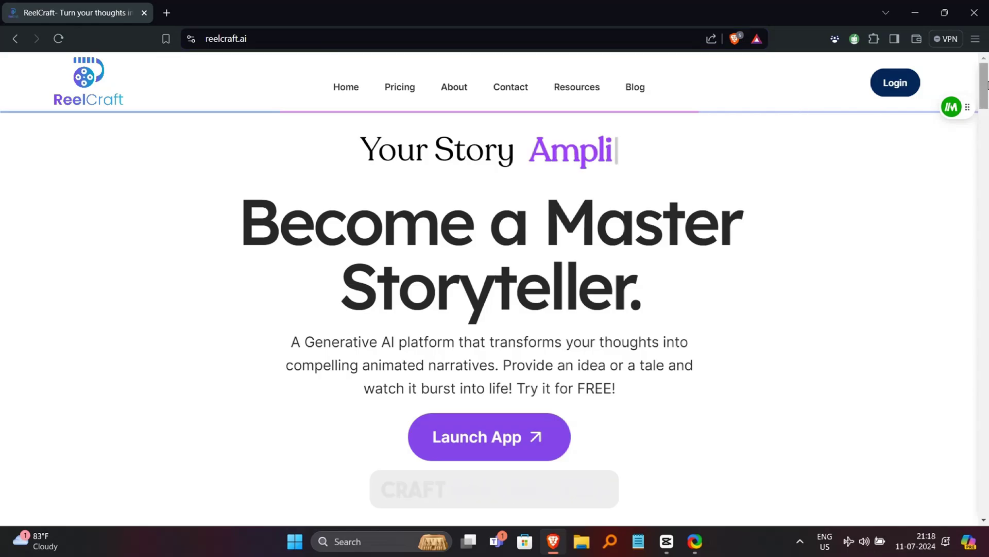
scroll(280, 256, "down", 2)
scroll(281, 256, "down", 3)
scroll(281, 256, "down", 1)
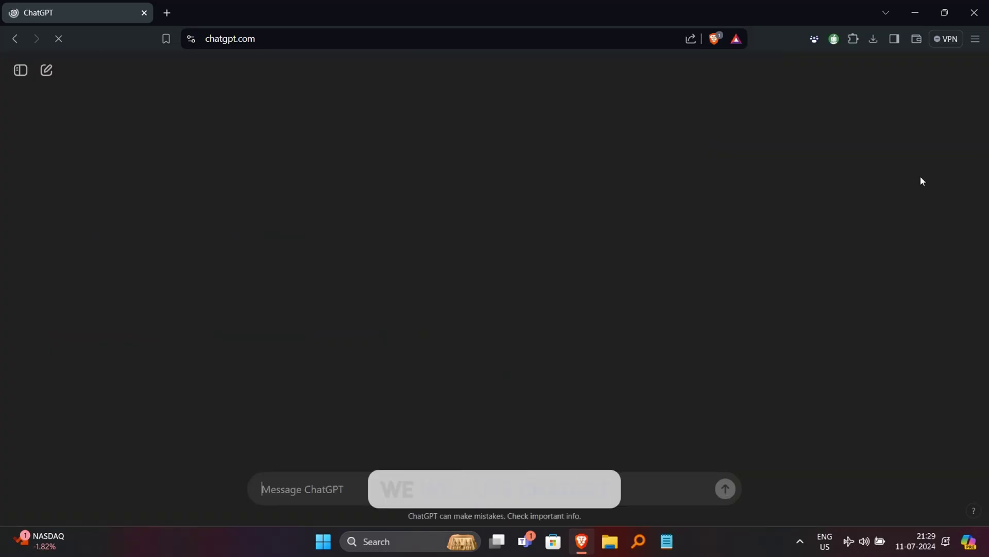
Step: Send ChatGPT the request for a horror story under 3000 characters and start a new tab
key("ctrl+l")
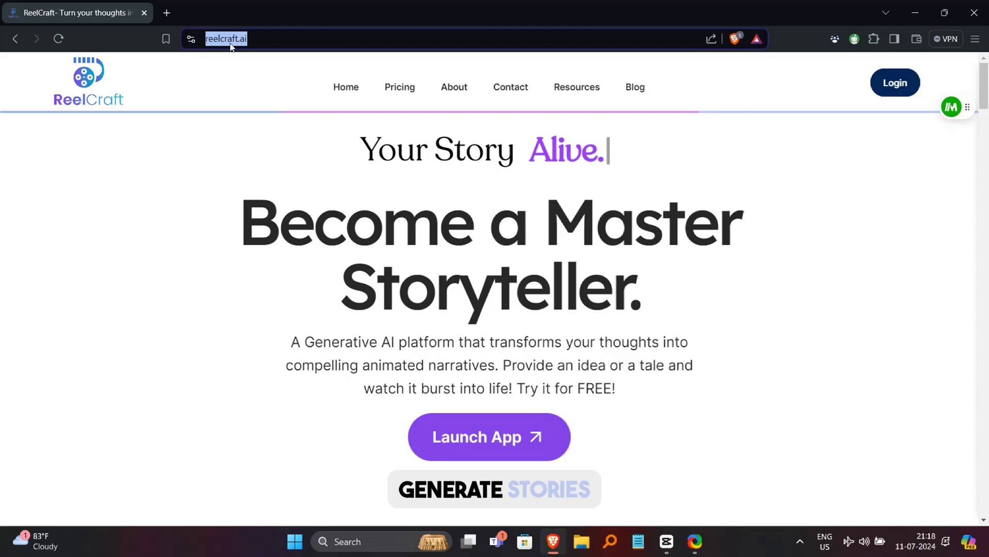
left_click_drag(985, 96, 984, 140)
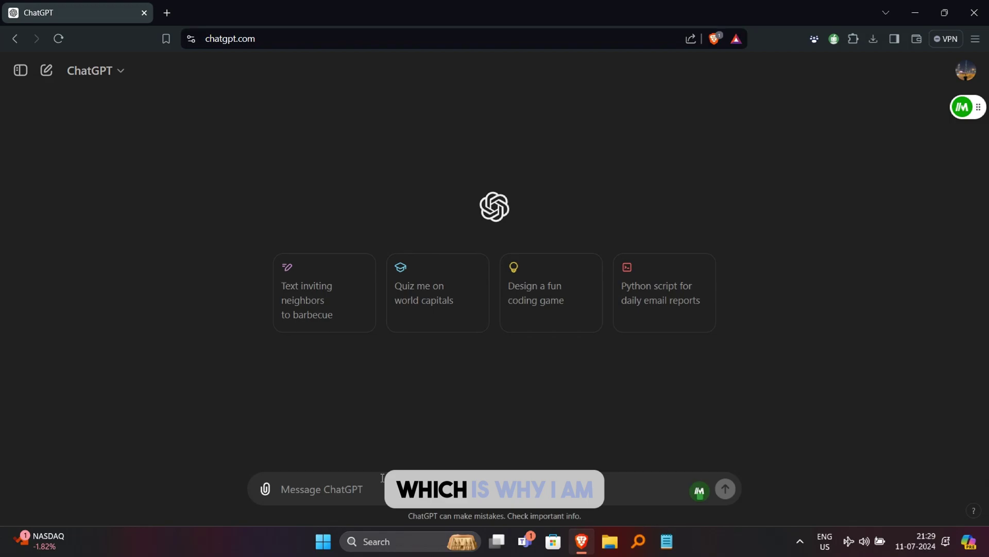
type("wri")
type("te an ho")
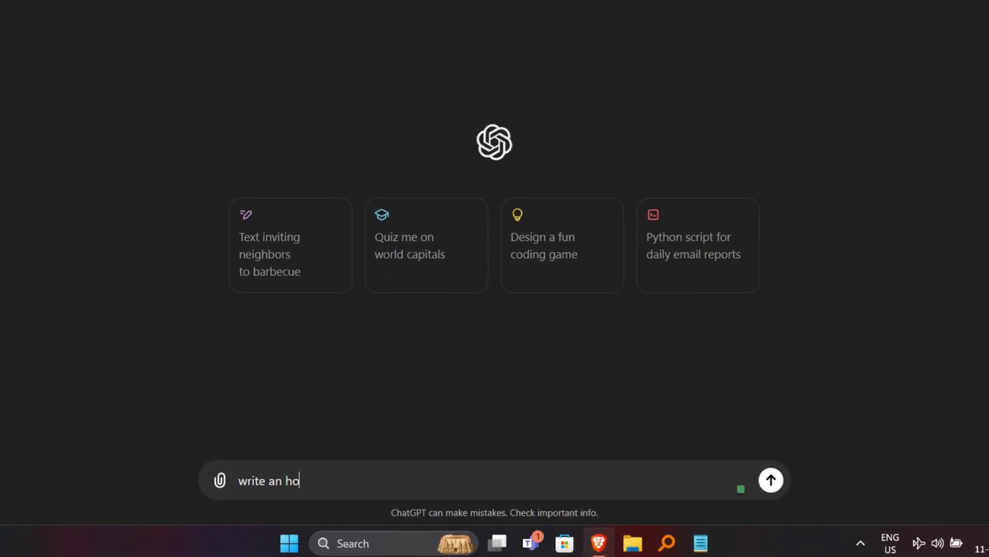
type("rror story")
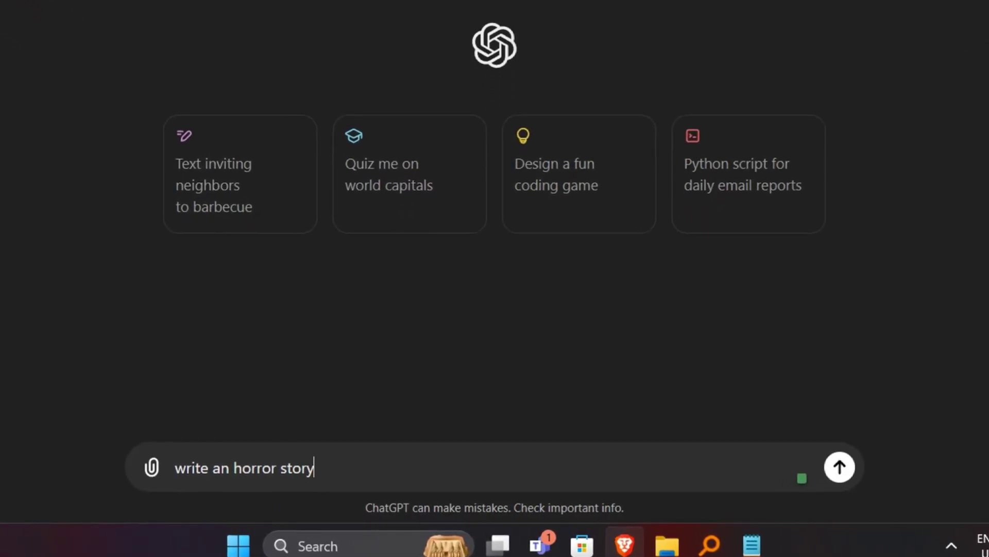
type(" under 3000")
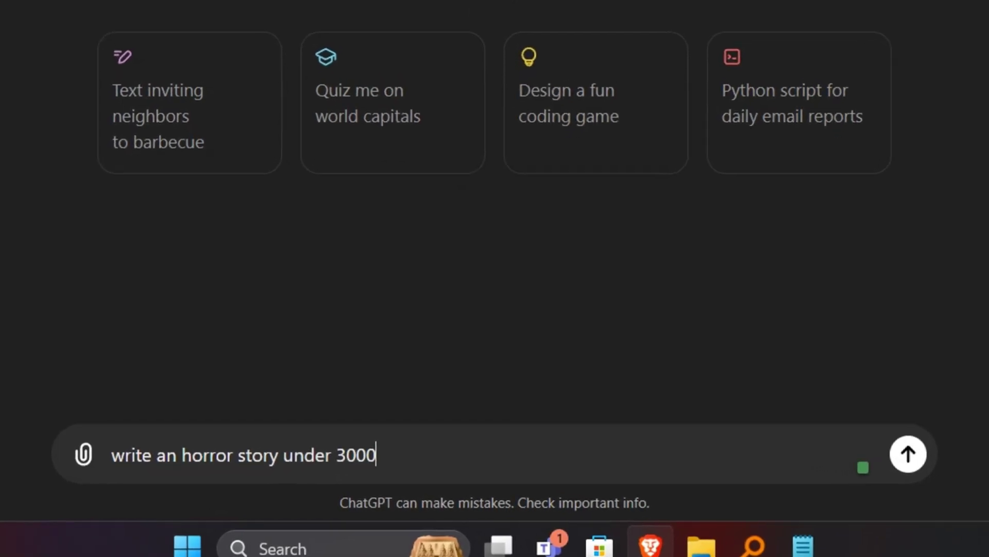
type(" chara")
type("cters")
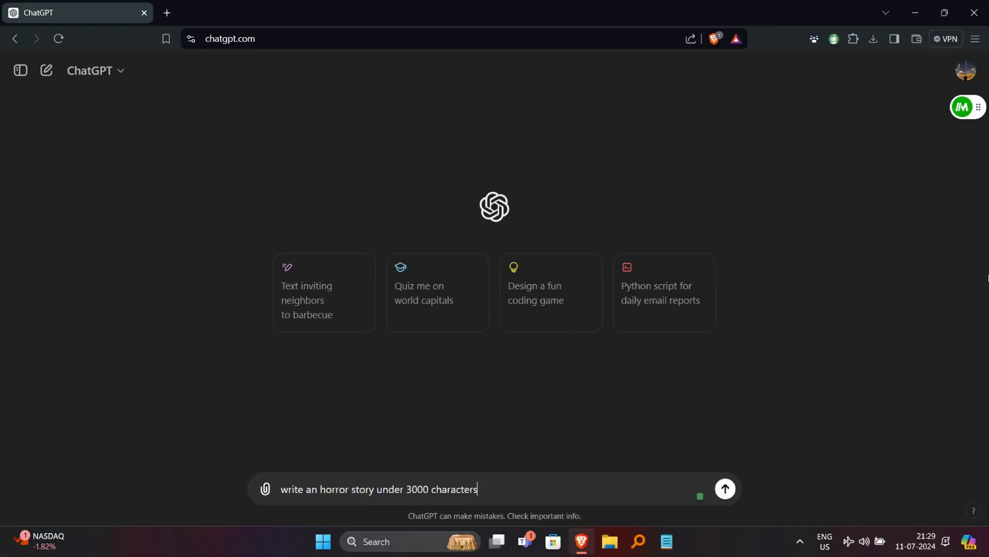
key("Return")
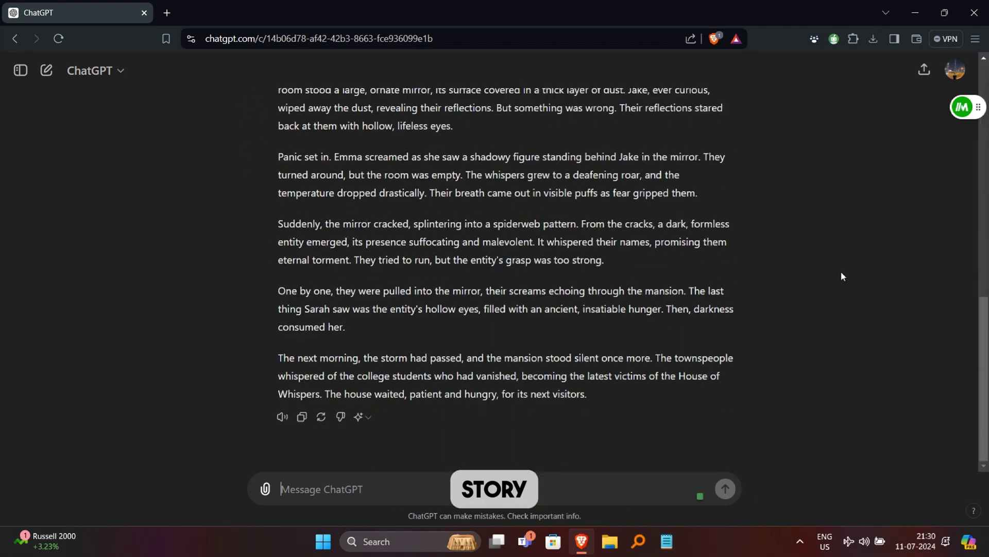
left_click(166, 13)
type("ree")
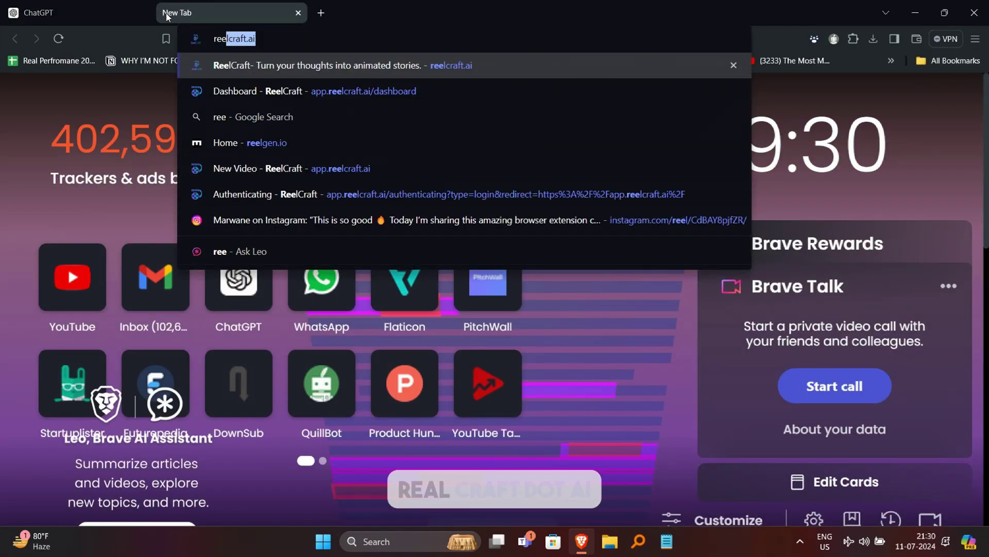
Step: Load app.reelcraft.ai and sign in with the Google account
key("Return")
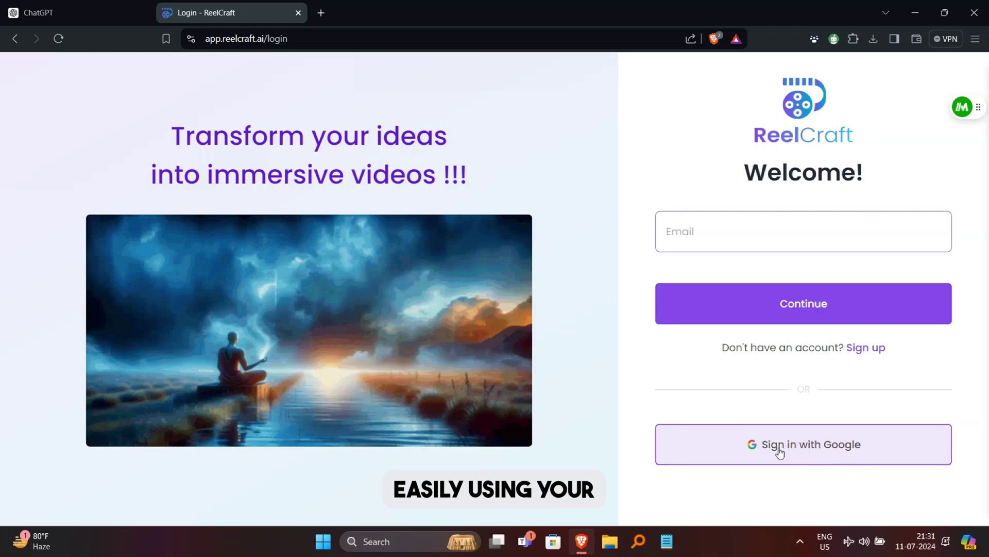
left_click(779, 448)
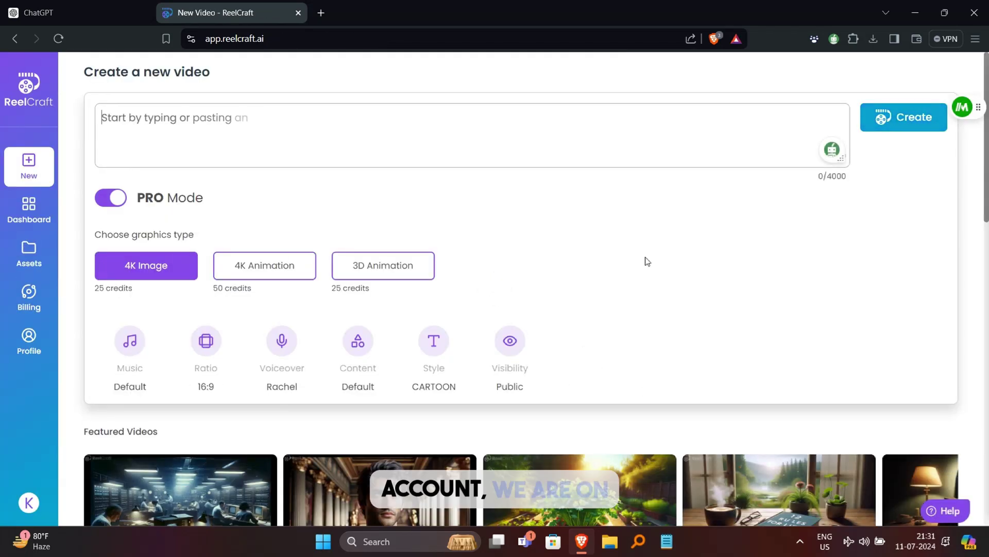
Step: Turn off PRO Mode and paste the horror story into the idea field
left_click(113, 196)
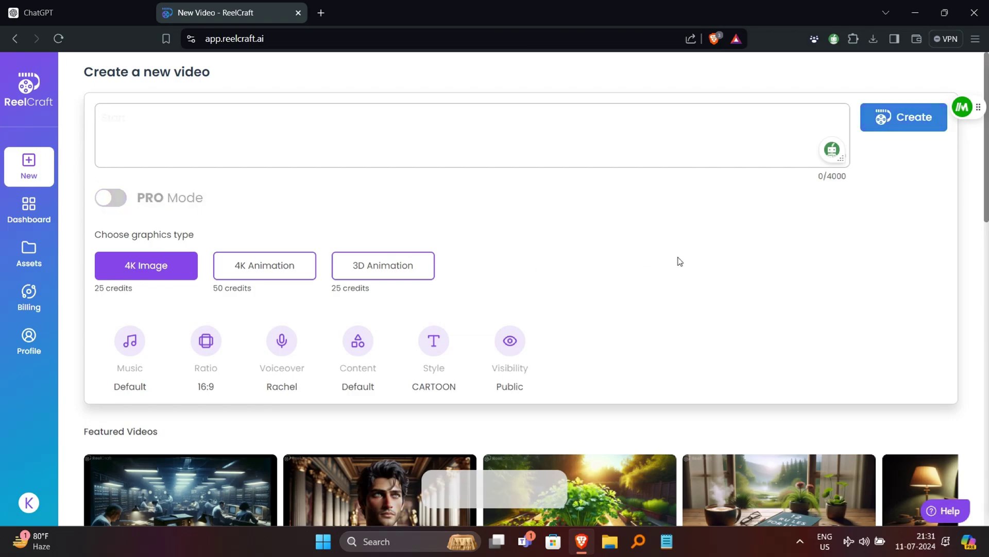
scroll(309, 232, "down", 1)
scroll(232, 193, "up", 1)
left_click(218, 122)
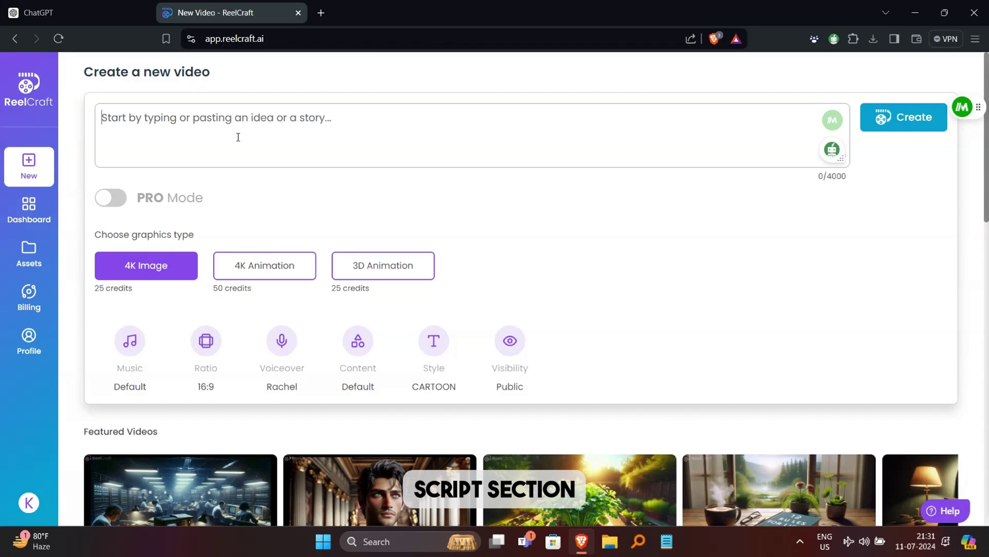
key("ctrl+v")
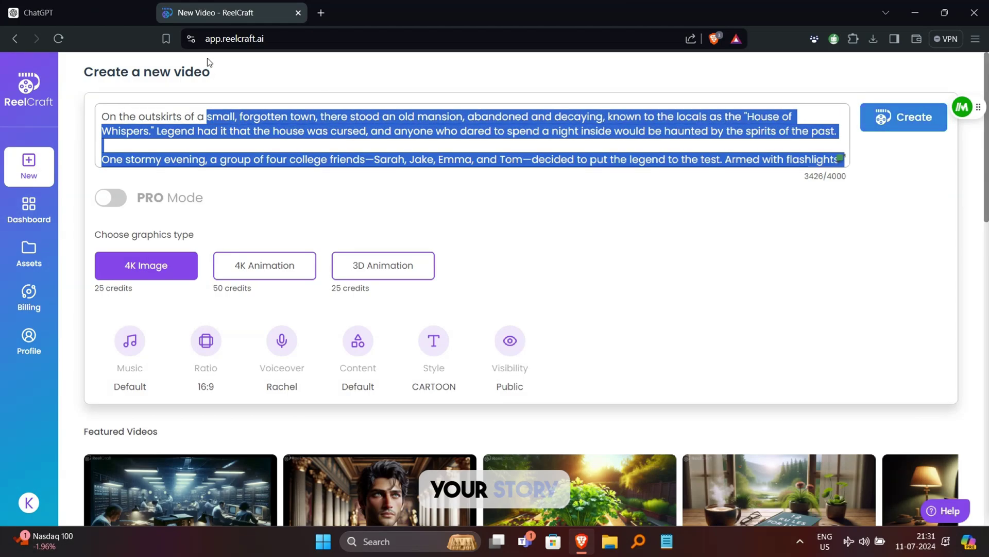
left_click_drag(81, 233, 184, 231)
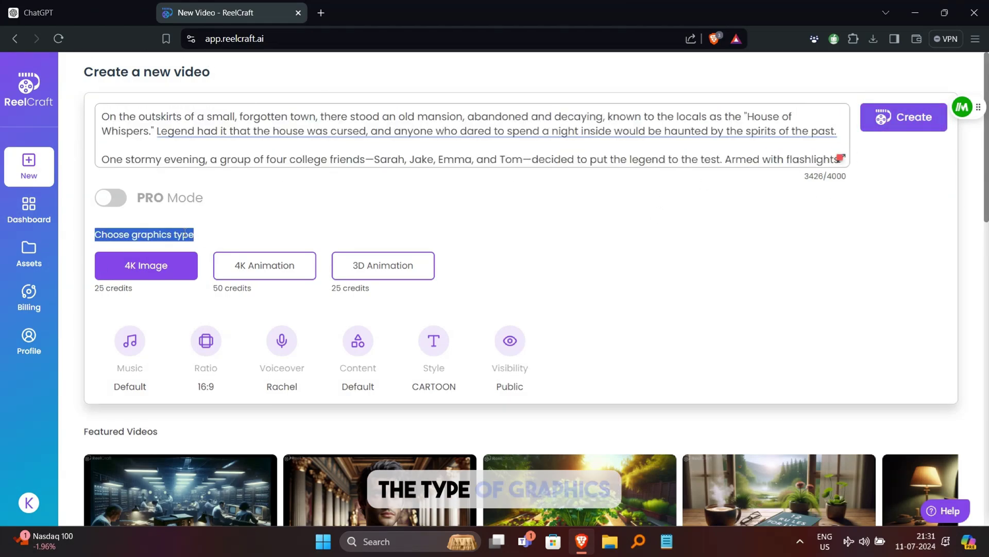
Step: Compare the graphics types and settle on 4K Animation
left_click(255, 270)
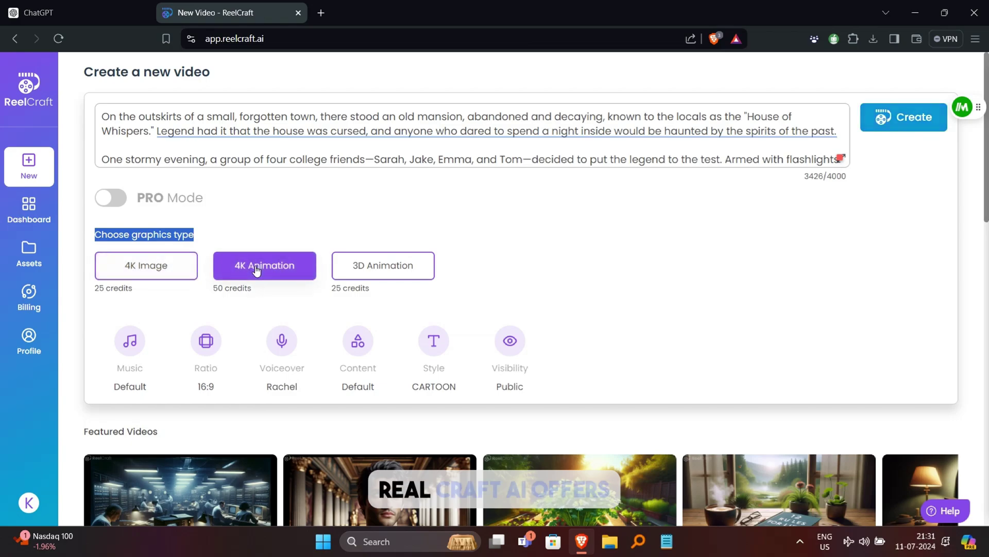
left_click(367, 269)
left_click(289, 267)
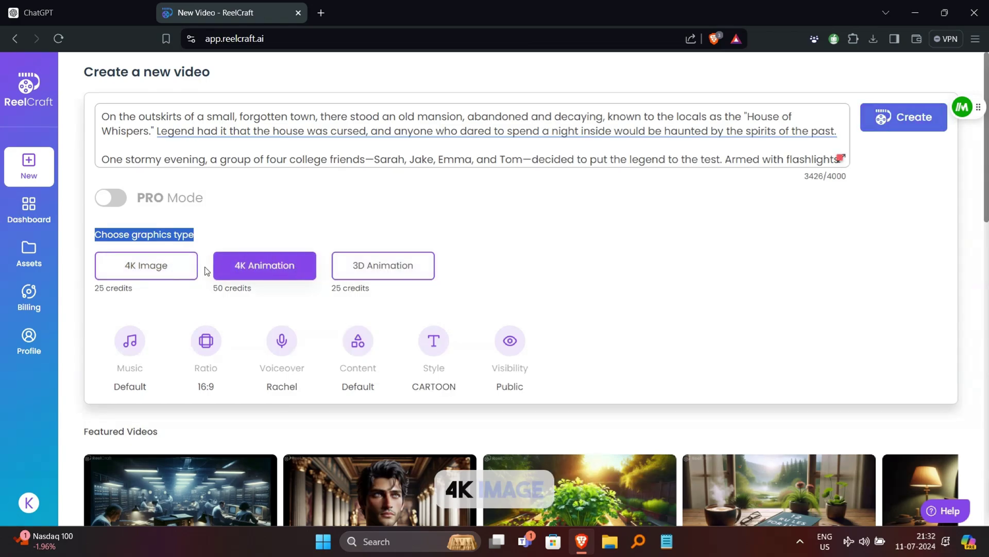
left_click(160, 274)
left_click(340, 266)
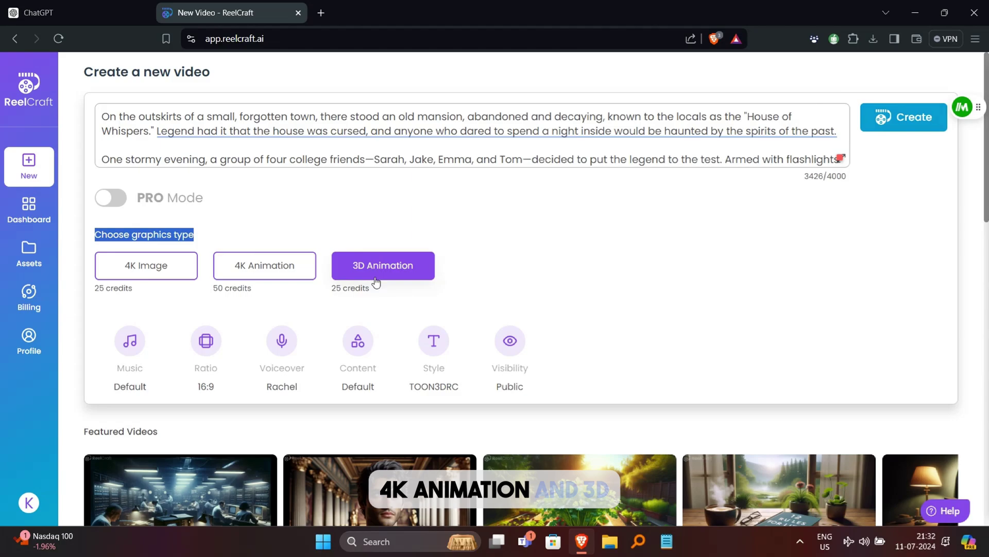
left_click(283, 277)
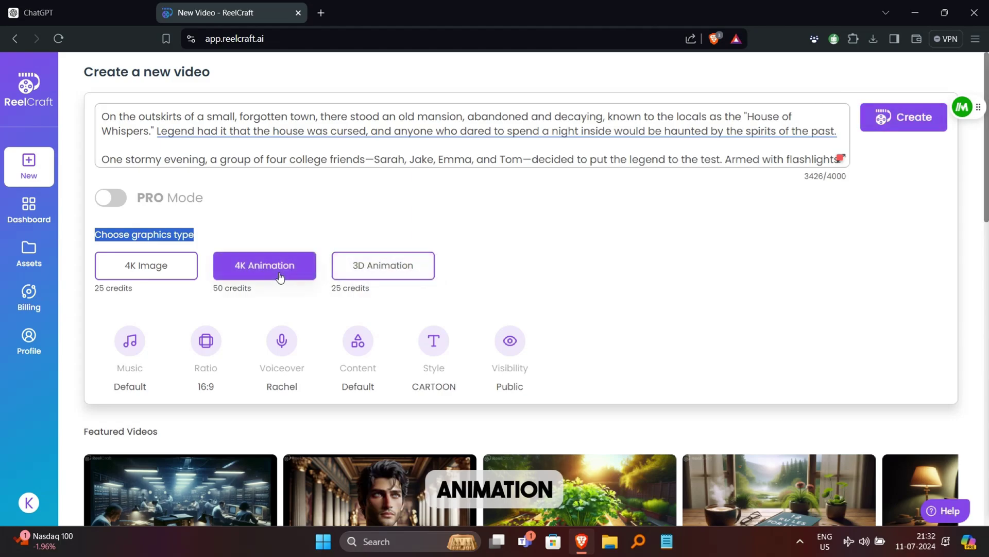
left_click(184, 267)
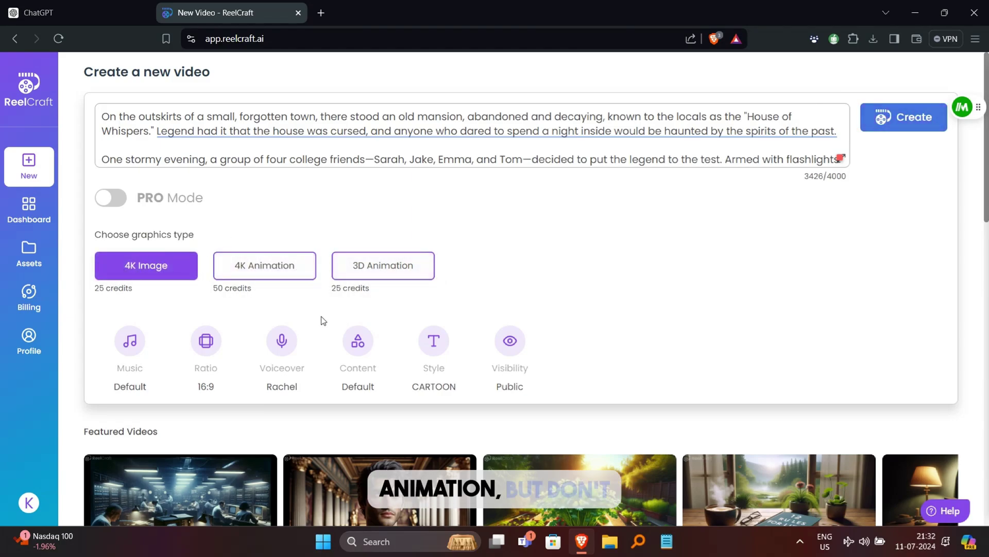
left_click(263, 272)
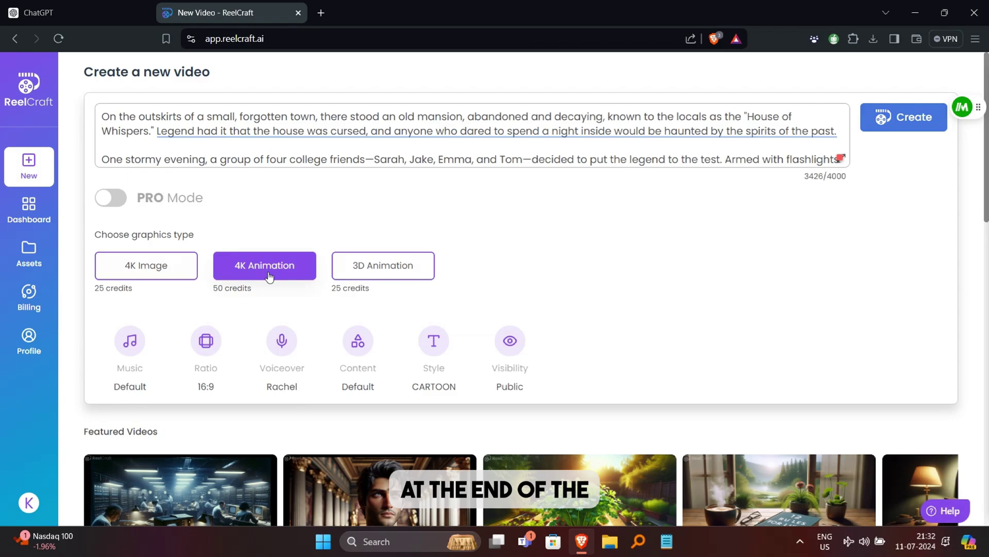
Step: Review the background music options and leave the score at default
left_click(140, 337)
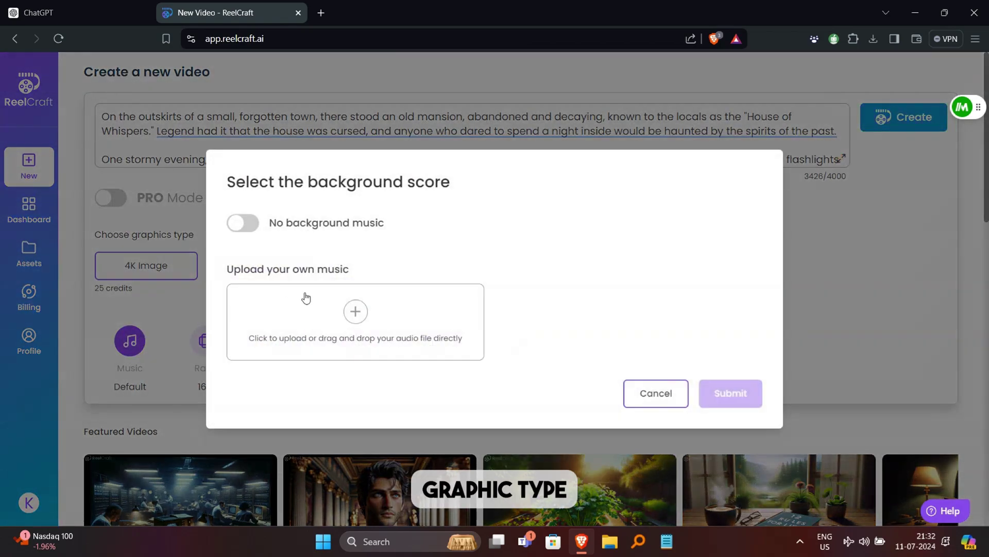
left_click(354, 312)
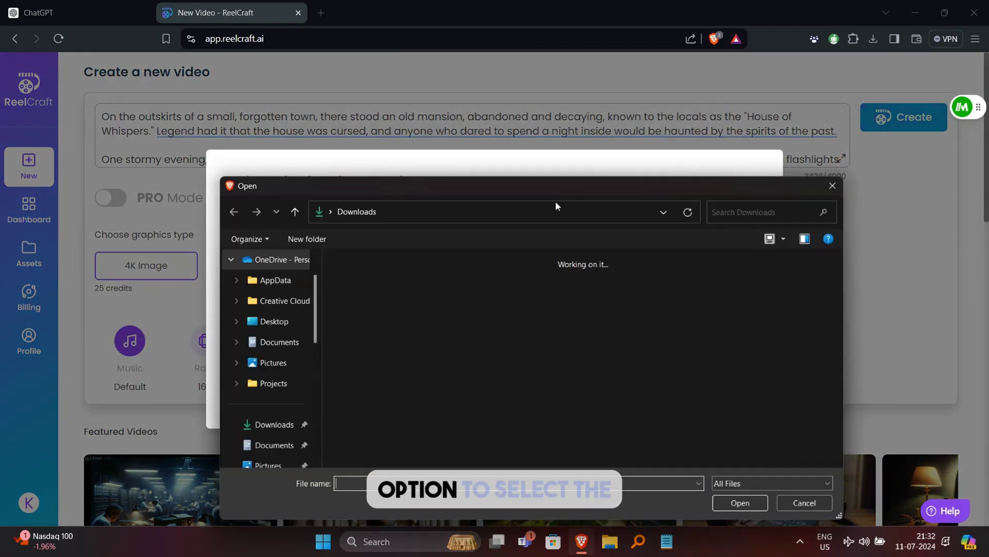
left_click(821, 187)
left_click_drag(236, 182, 395, 198)
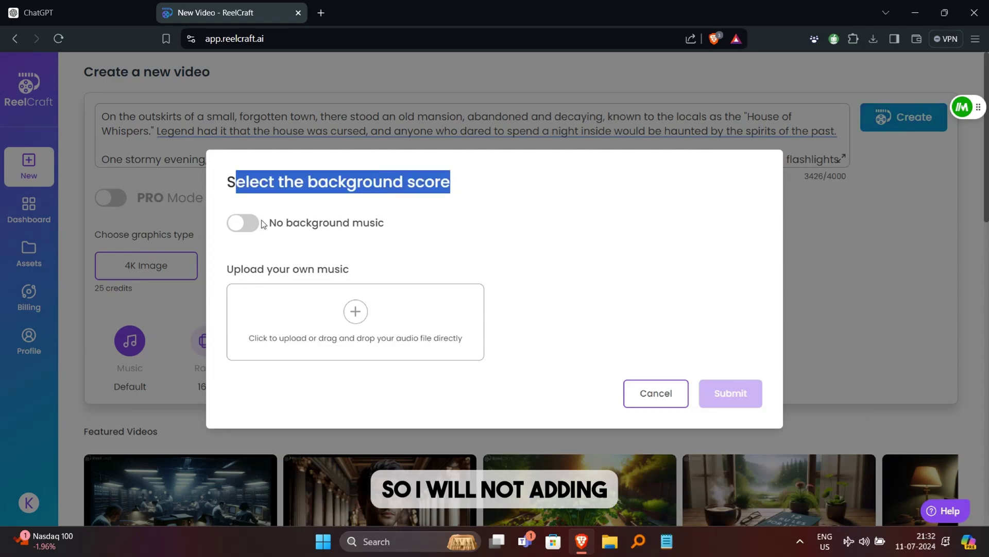
left_click(656, 394)
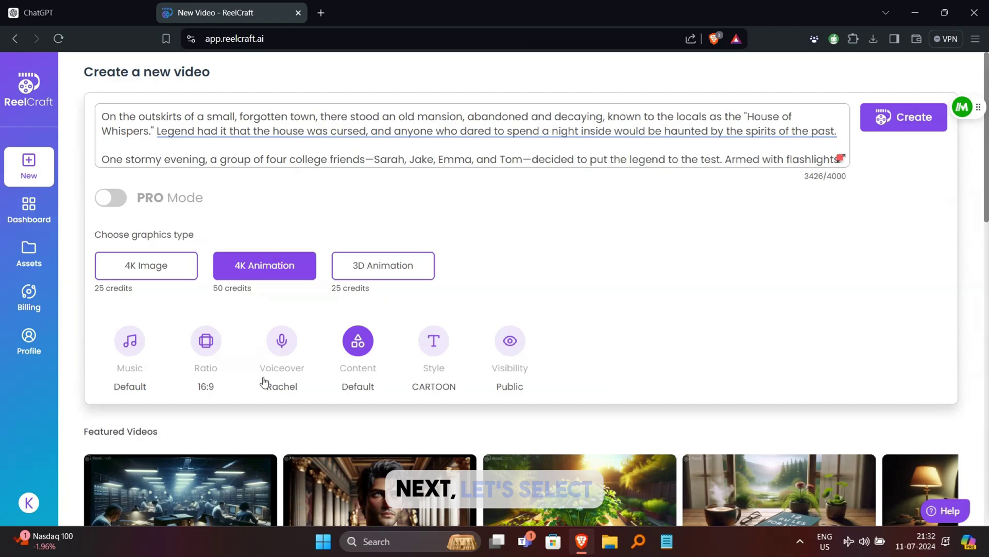
Step: Set the video aspect ratio to 16:9
left_click(198, 363)
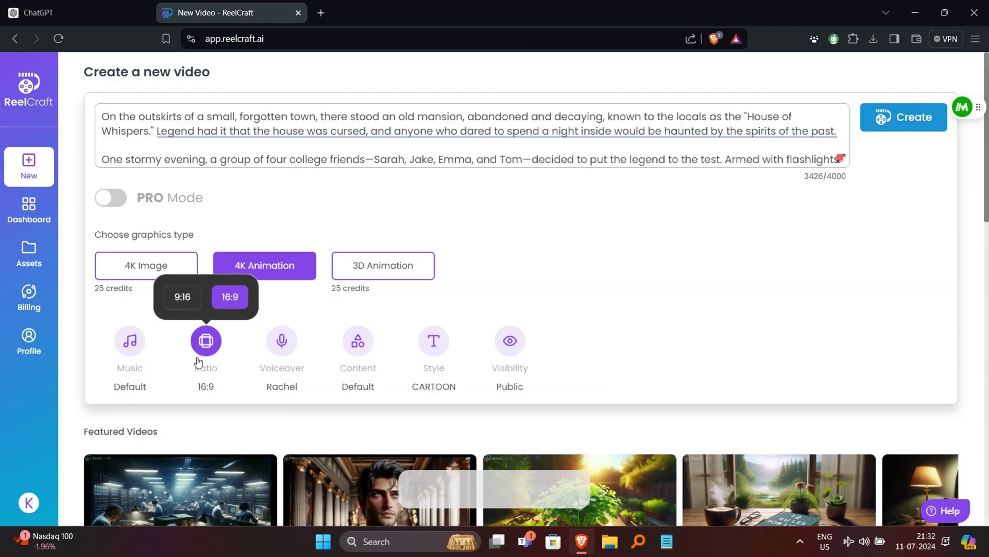
left_click(184, 300)
left_click(207, 343)
left_click(229, 300)
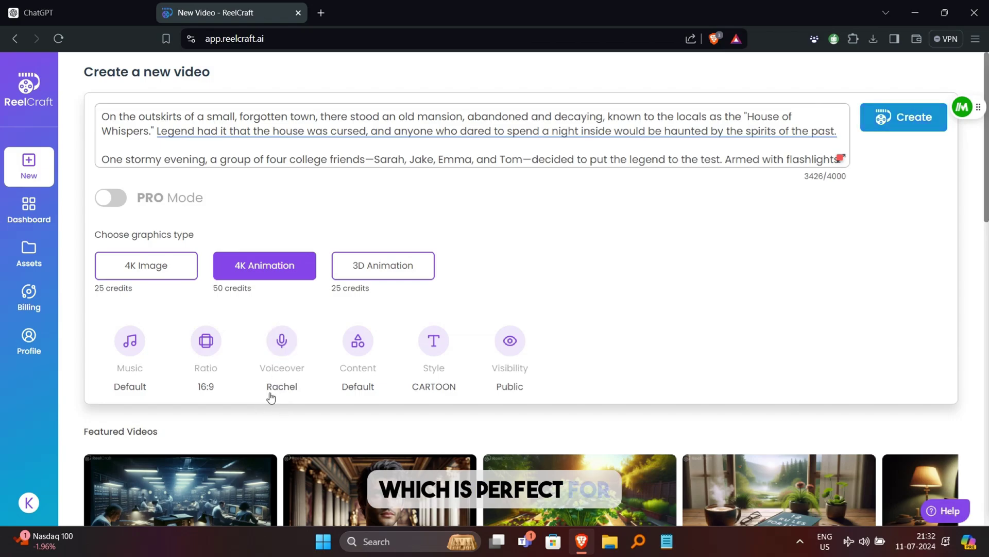
Step: Look over the narration voice dialog and the script's opening sentence without changes
left_click(282, 340)
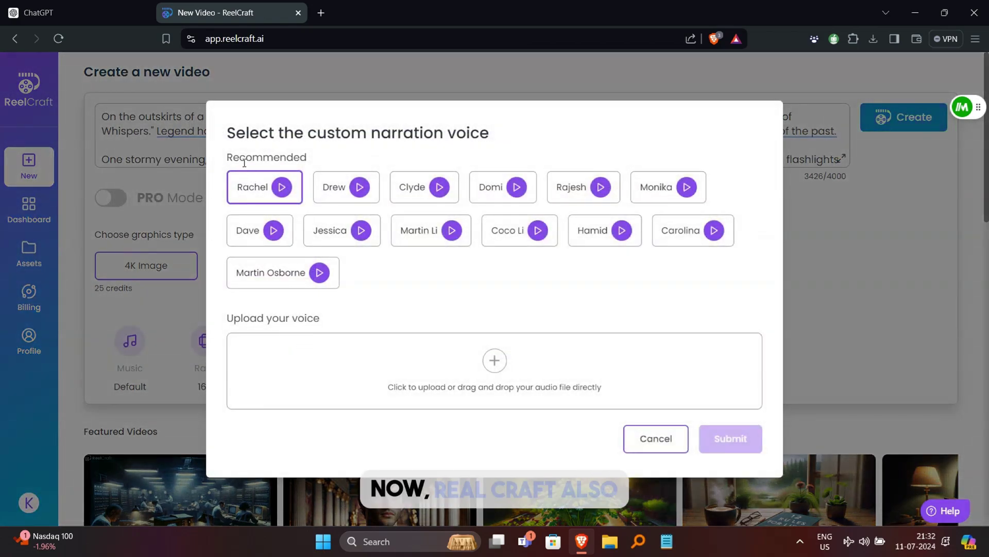
left_click_drag(388, 136, 503, 144)
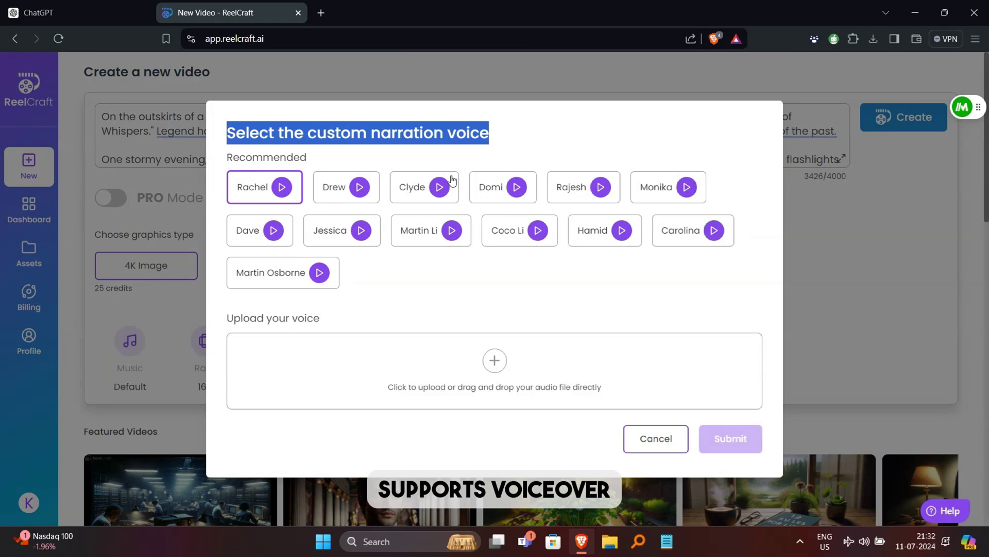
mouse_move(260, 229)
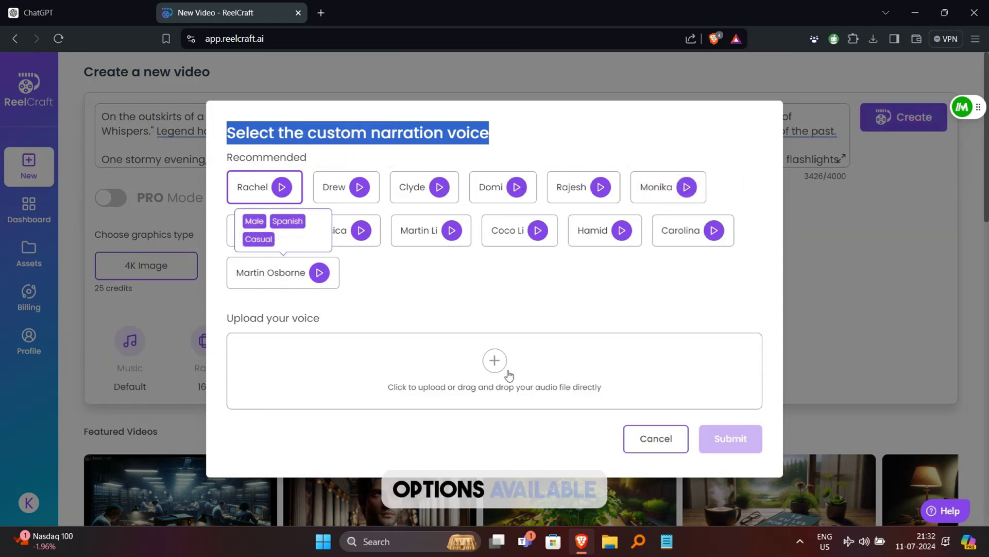
left_click(664, 438)
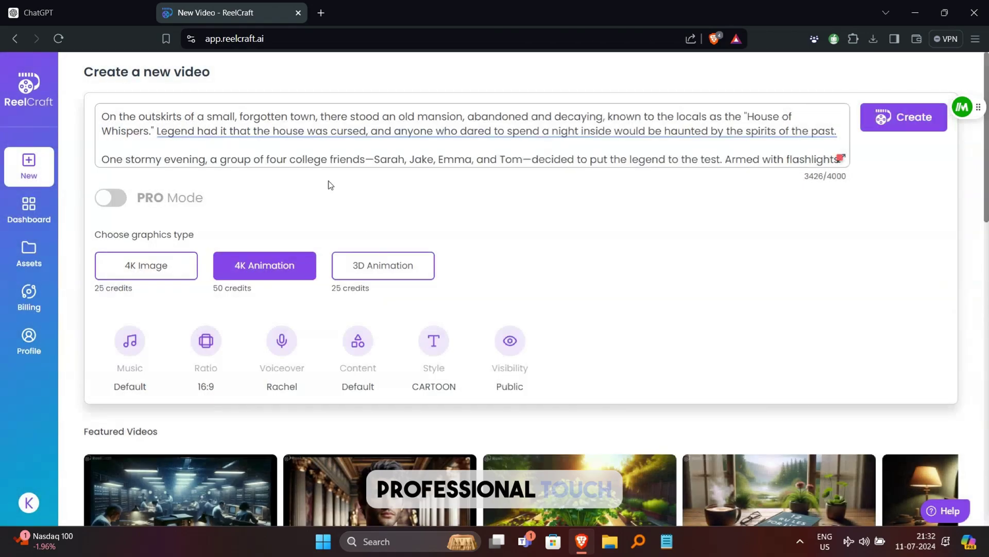
mouse_move(323, 131)
left_mouse_down()
mouse_move(103, 126)
mouse_move(77, 112)
left_mouse_up()
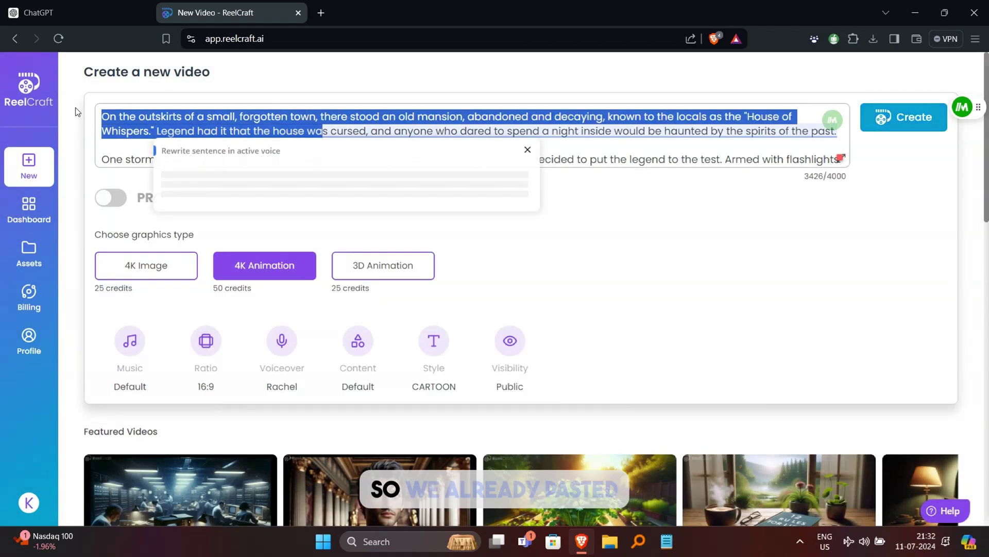
left_click(511, 232)
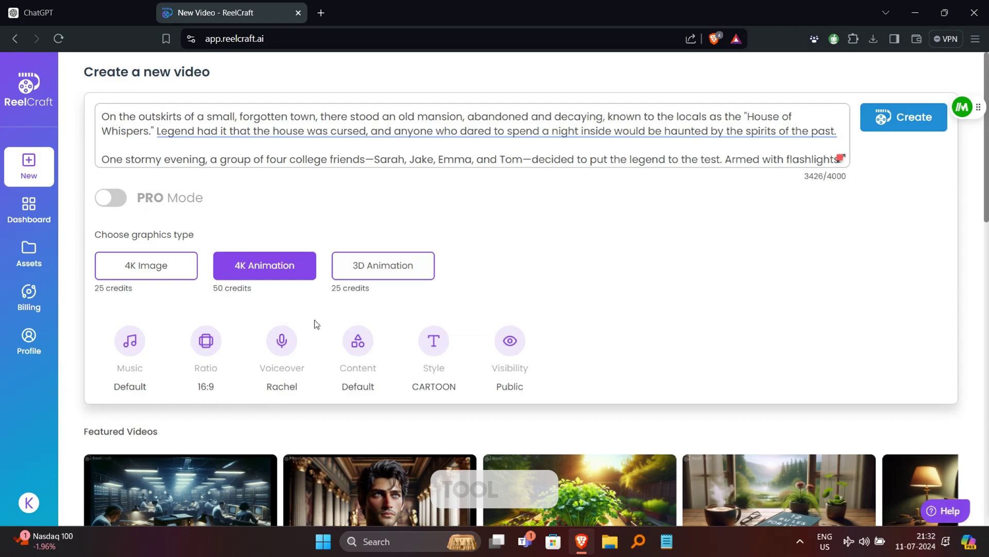
Step: Choose Drew as the narration voice and submit it
left_click(282, 341)
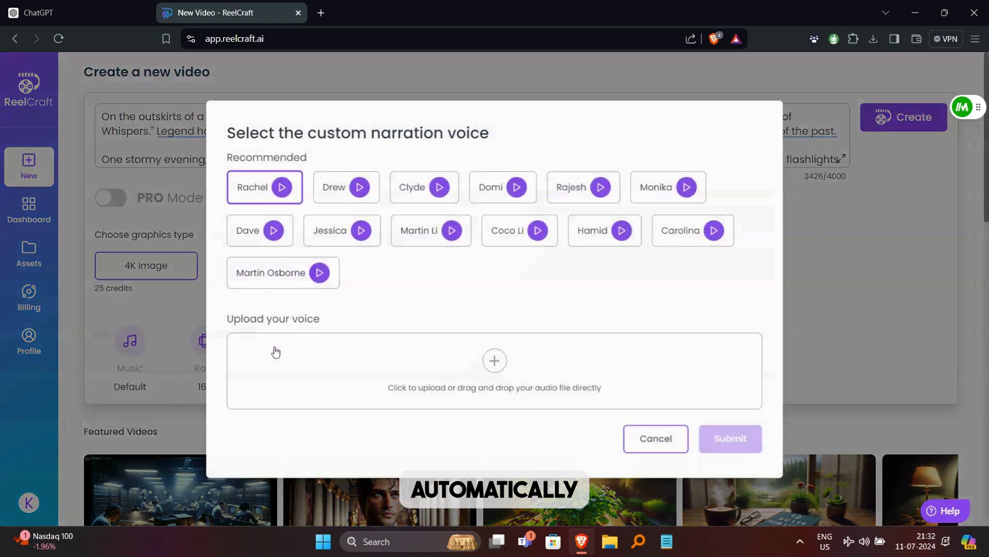
left_click(328, 199)
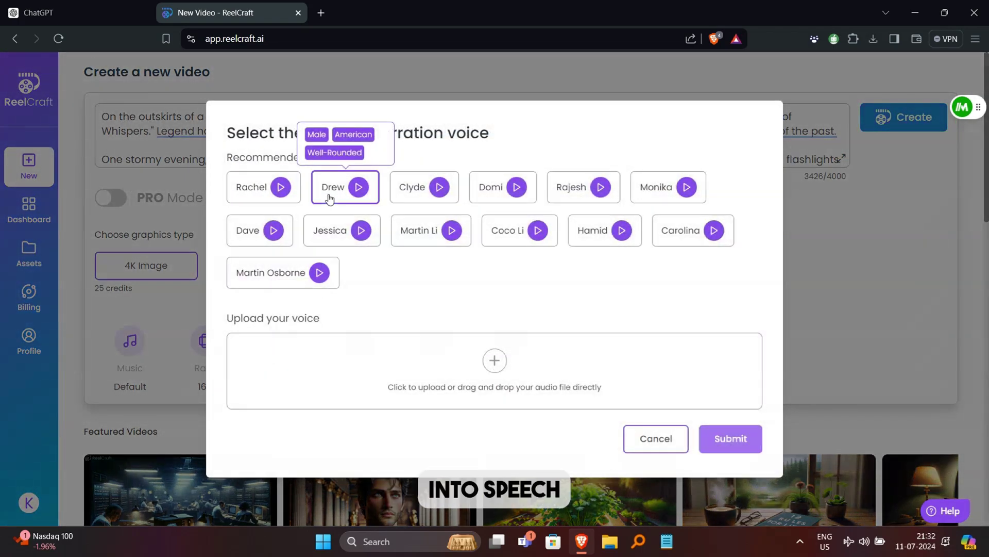
left_click(730, 440)
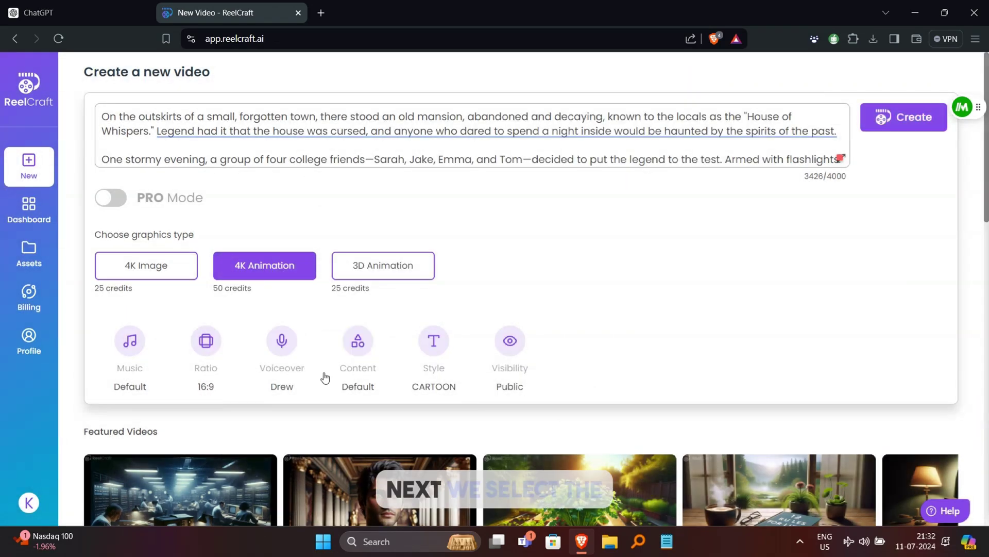
Step: Set the content type to Stories and start creating the video
left_click(349, 352)
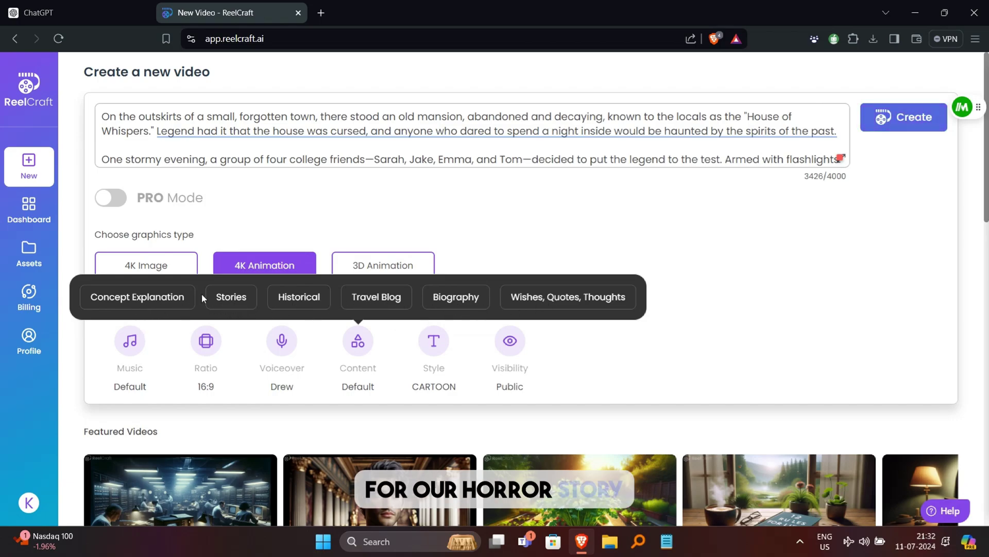
left_click(236, 305)
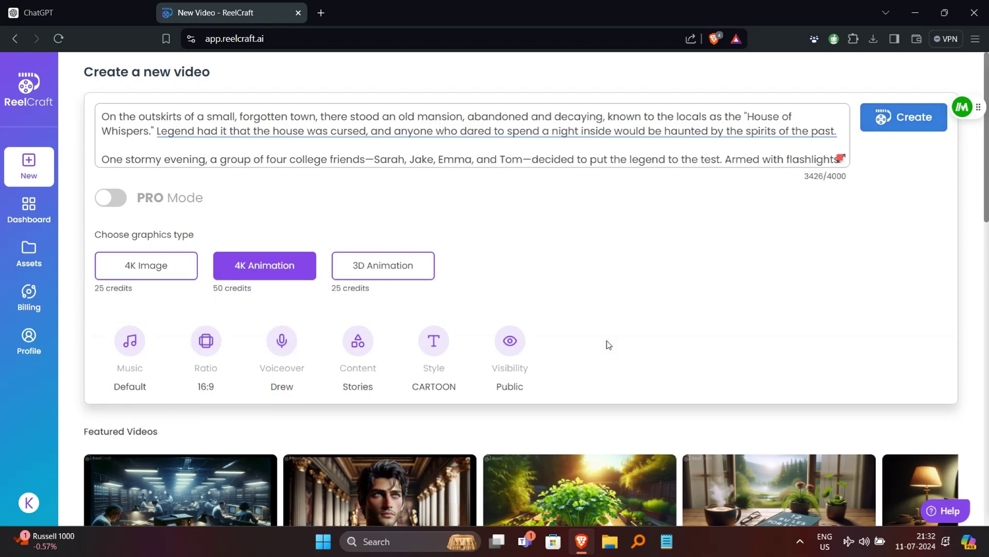
left_click(895, 126)
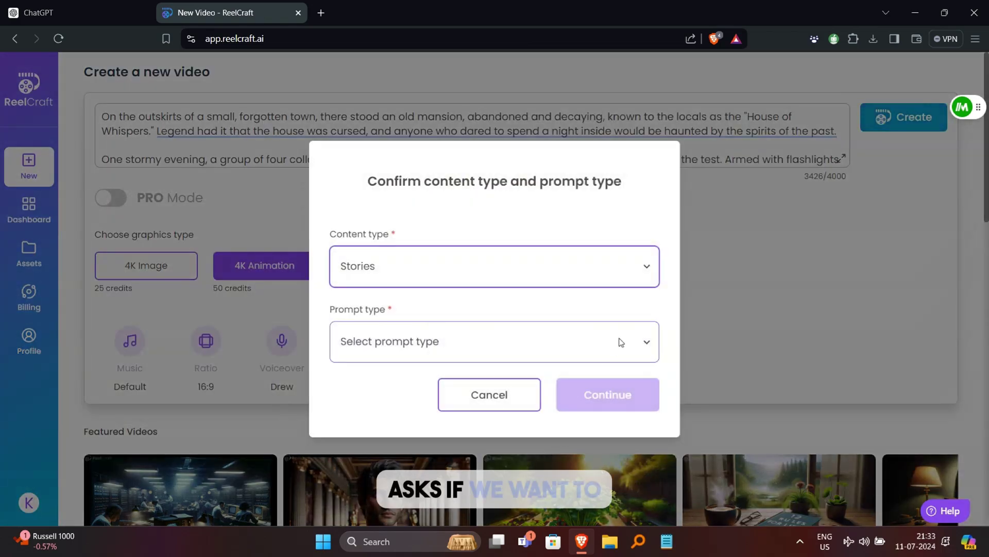
Step: Set the prompt type to Don't change my script in the confirmation dialog
left_click(366, 270)
left_click(363, 327)
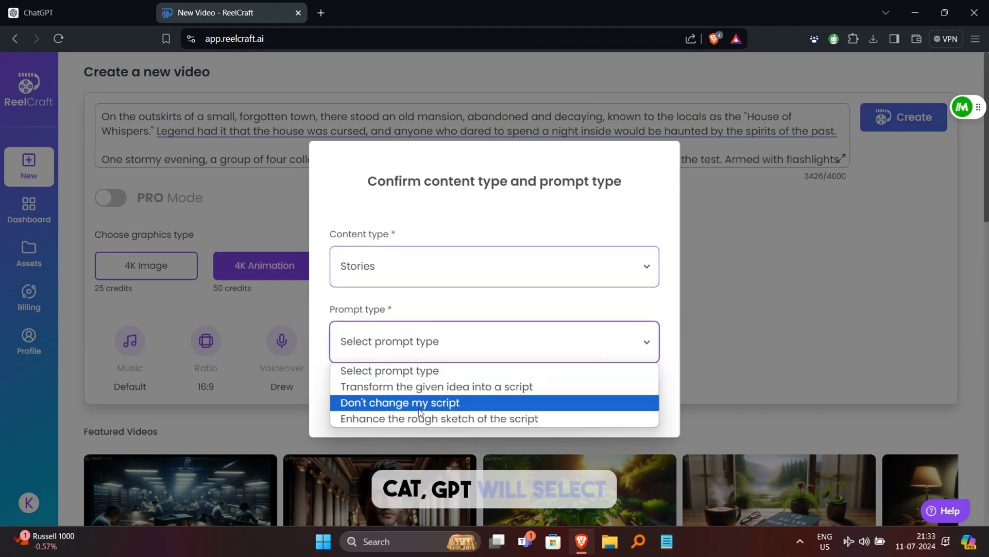
left_click(394, 403)
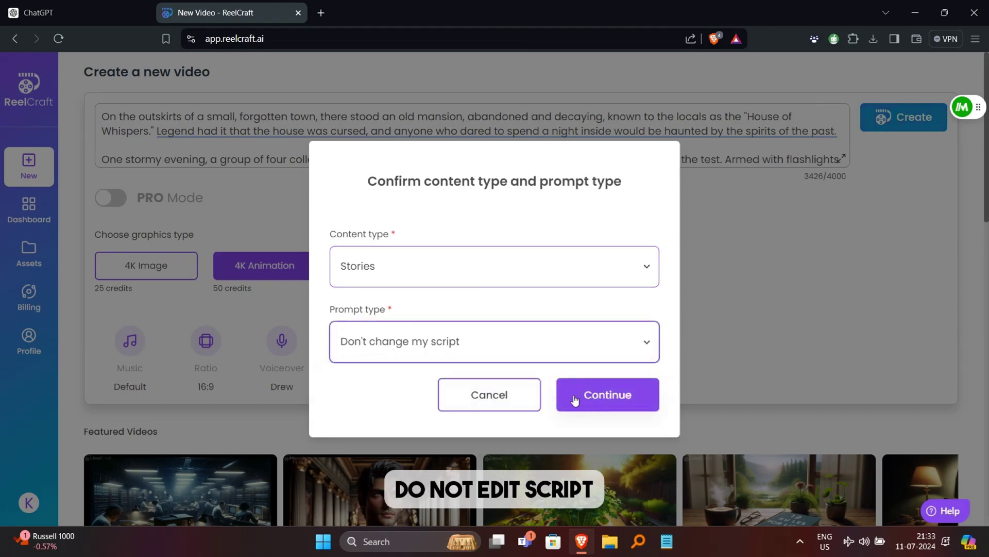
Step: Confirm the content and prompt types to start generating the horror video
left_click(597, 400)
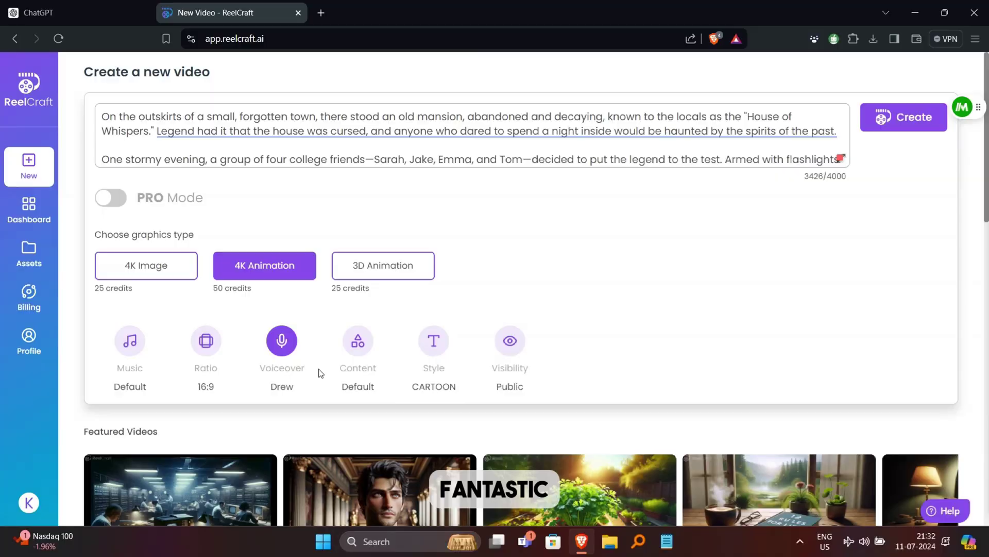
Step: Set the content type to Stories again on the create form
left_click(349, 353)
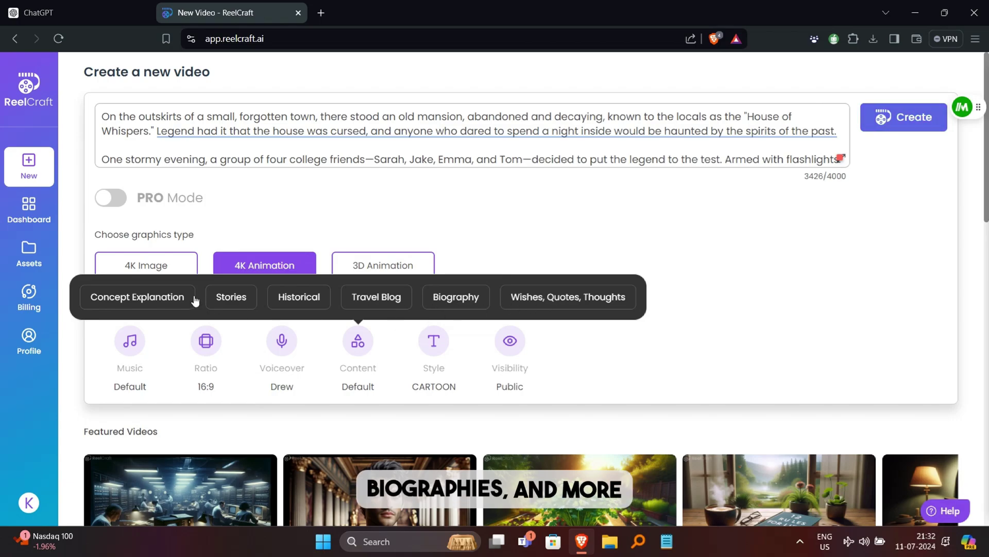
left_click(237, 305)
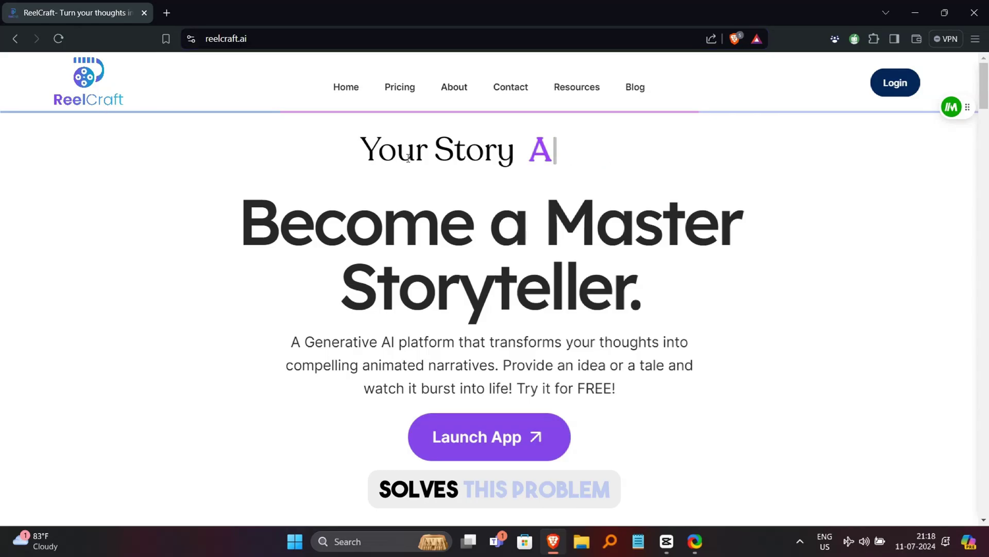
left_click_drag(986, 83, 988, 128)
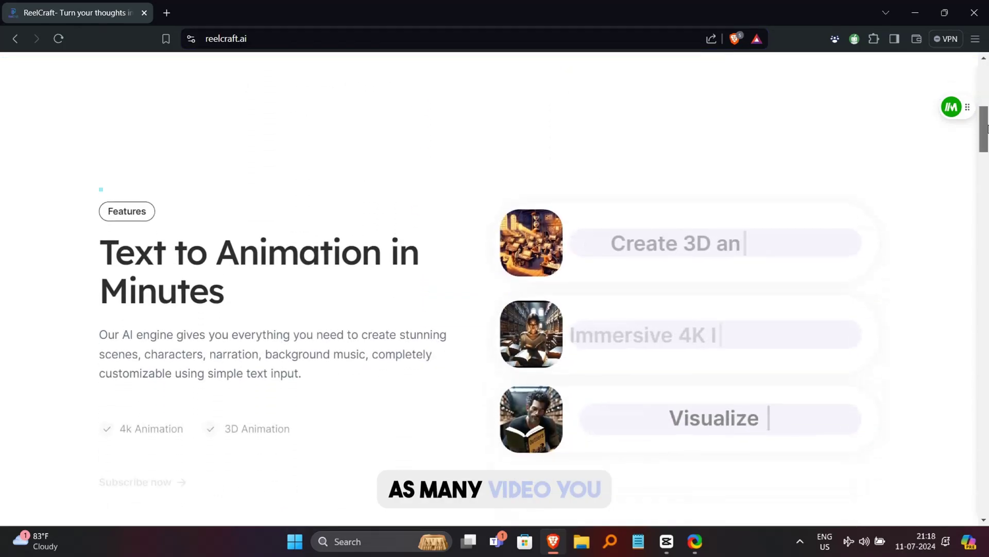